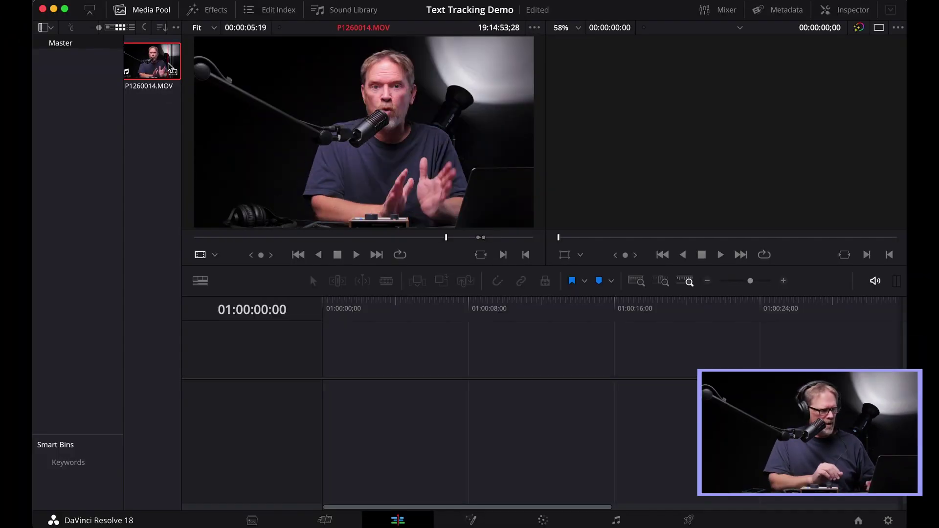
# Place P1260014.MOV on the empty timeline and make the Video 1 and Audio 1 tracks taller.
pyautogui.moveTo(169, 67); pyautogui.dragTo(343, 352)
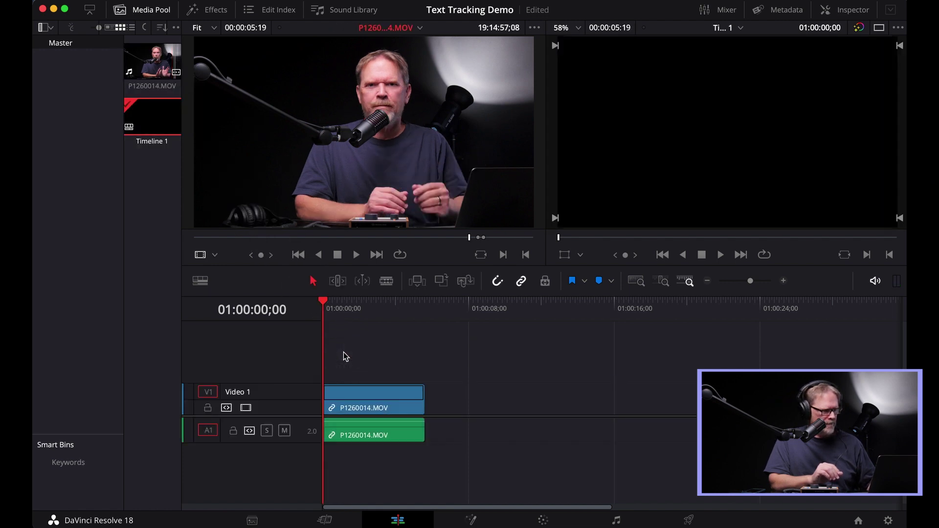
pyautogui.press('super+equal')
pyautogui.press('super+equal')
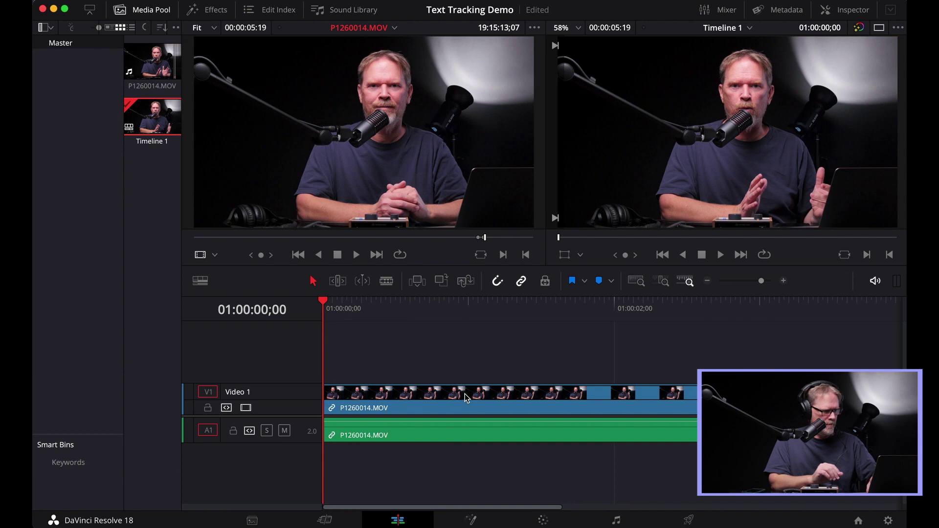
pyautogui.moveTo(256, 384); pyautogui.dragTo(258, 350)
pyautogui.press('super+minus')
pyautogui.moveTo(263, 442); pyautogui.dragTo(264, 468)
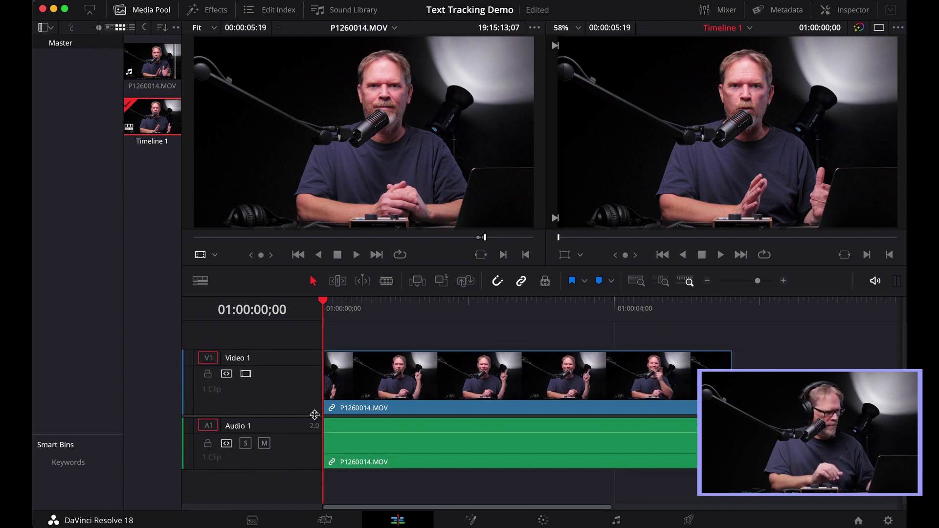
# Hide the Media Pool, switch to a single timeline viewer, and select the clip.
pyautogui.click(122, 10)
pyautogui.click(879, 28)
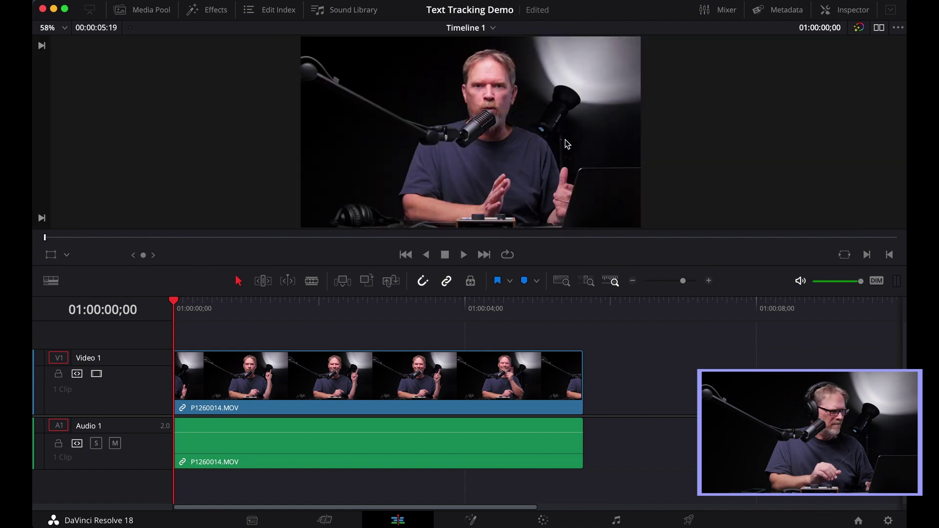
pyautogui.click(440, 373)
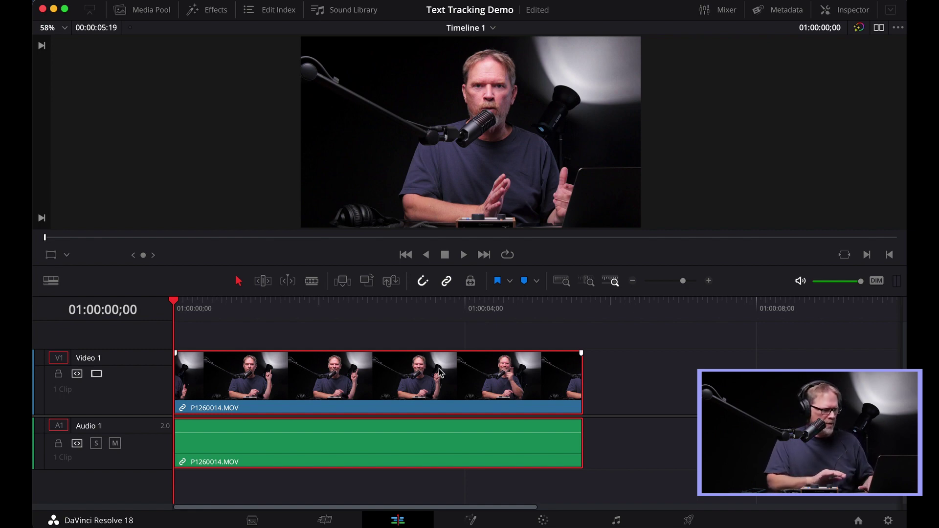
# Drop a Right Lower Third title on Video 2, stretch it to the clip's end, and show its settings.
pyautogui.click(211, 12)
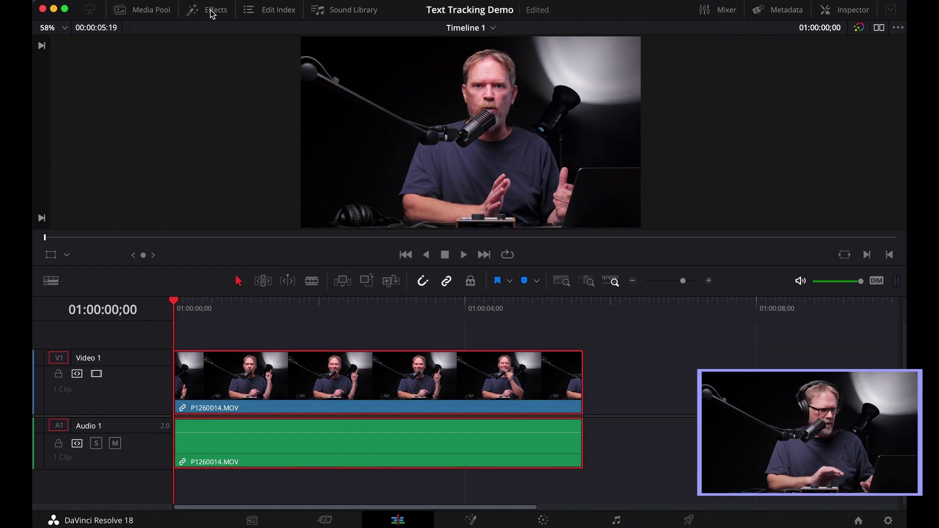
pyautogui.click(67, 93)
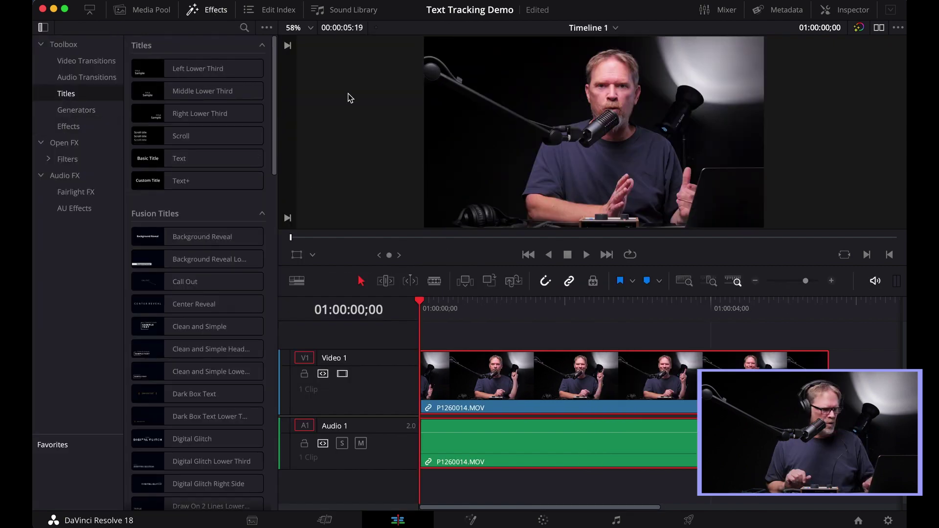
pyautogui.moveTo(201, 113); pyautogui.dragTo(420, 343)
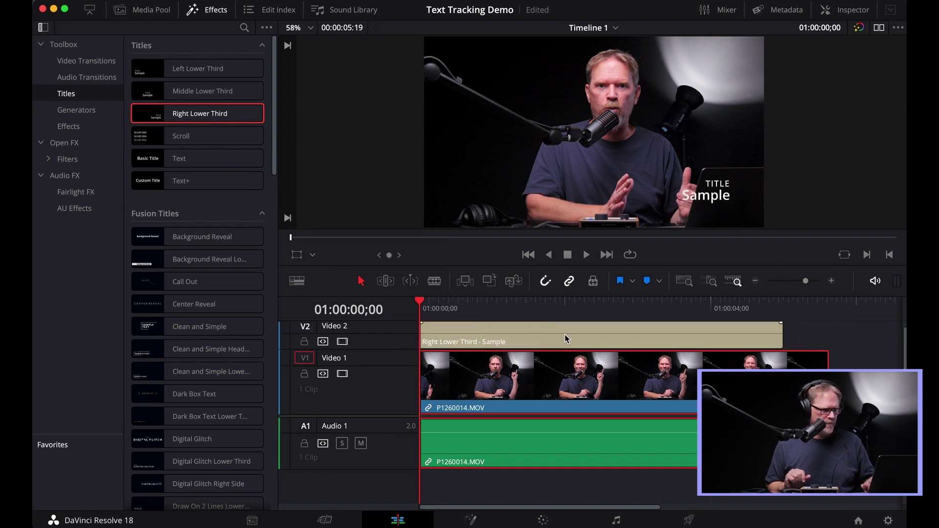
pyautogui.moveTo(781, 332); pyautogui.dragTo(828, 331)
pyautogui.doubleClick(496, 338)
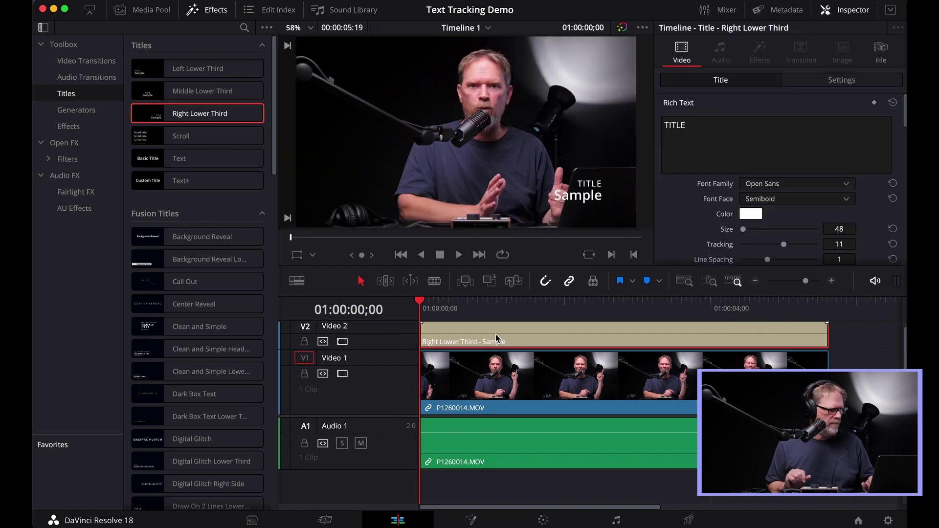
# Delete the TITLE line and replace Sample with 'Wavy Fingers!'.
pyautogui.click(205, 9)
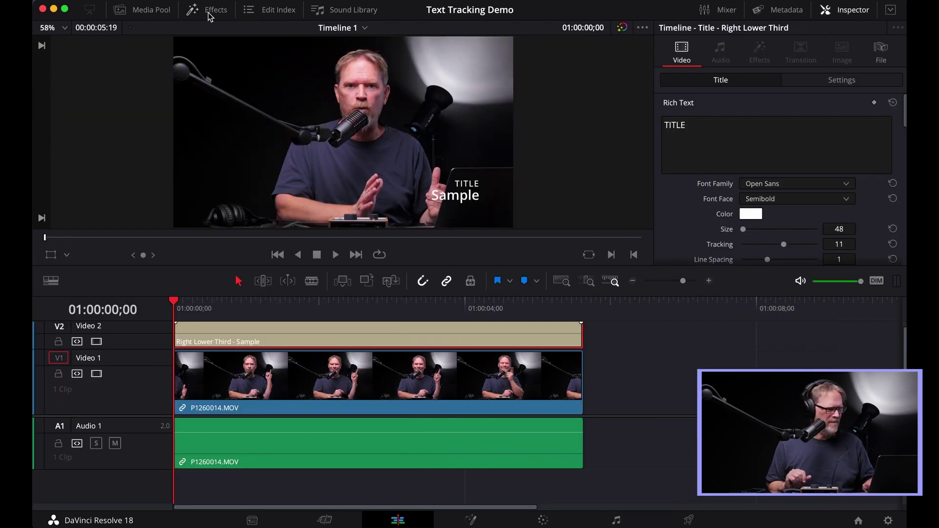
pyautogui.doubleClick(696, 126)
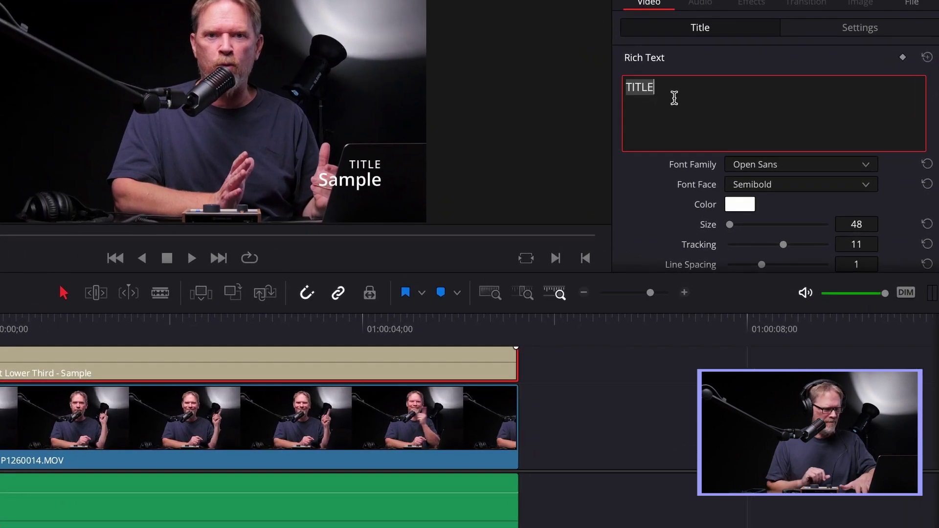
pyautogui.press('BackSpace')
pyautogui.scroll(-6, 692, 136)
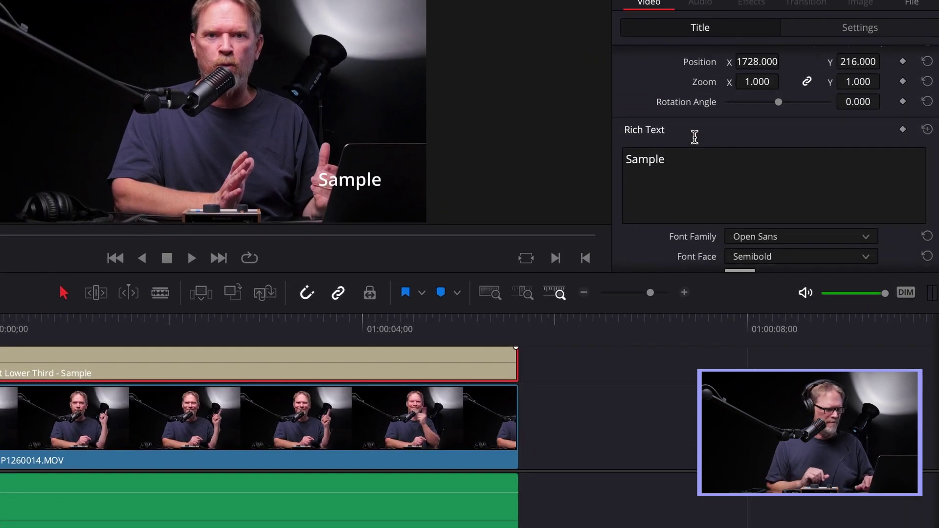
pyautogui.click(677, 158)
pyautogui.doubleClick(677, 158)
pyautogui.write('Wa')
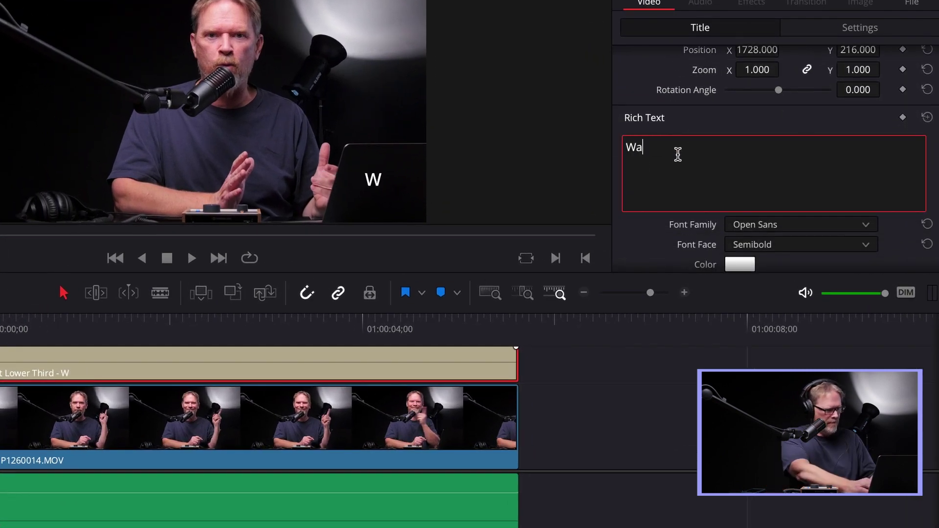
pyautogui.write('vy Fingers')
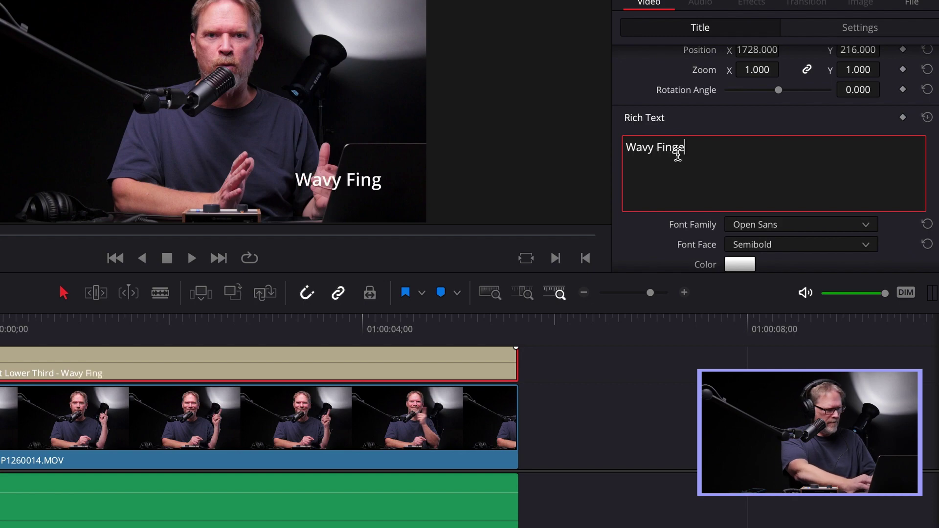
pyautogui.write('!')
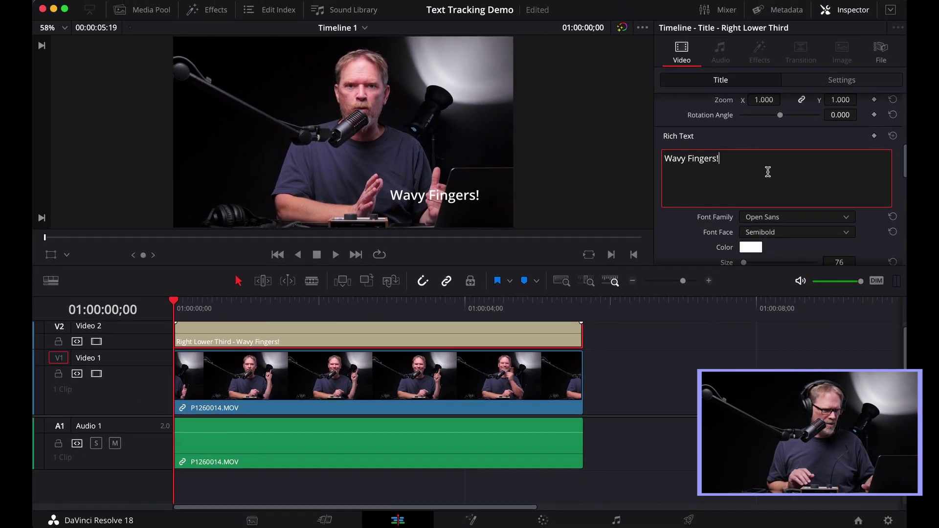
# Set the title's text colour to red.
pyautogui.scroll(-1, 759, 152)
pyautogui.click(750, 224)
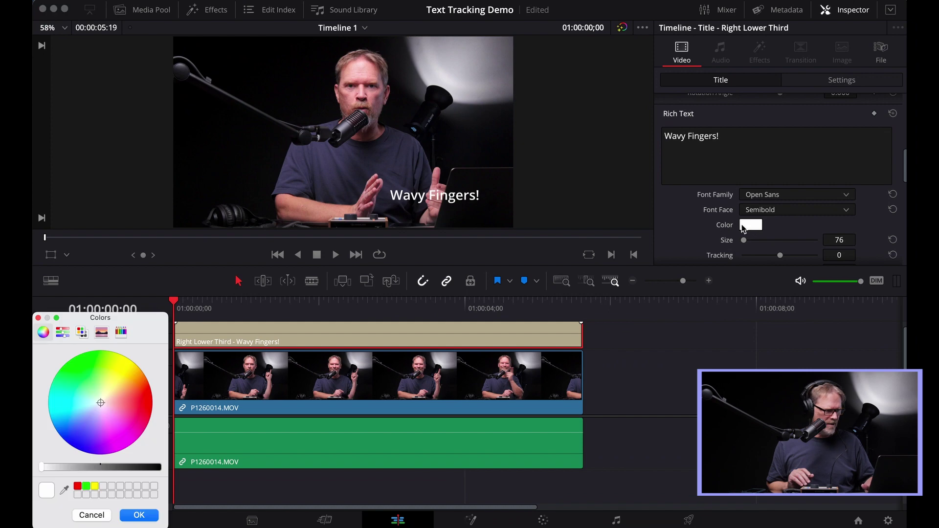
pyautogui.click(77, 486)
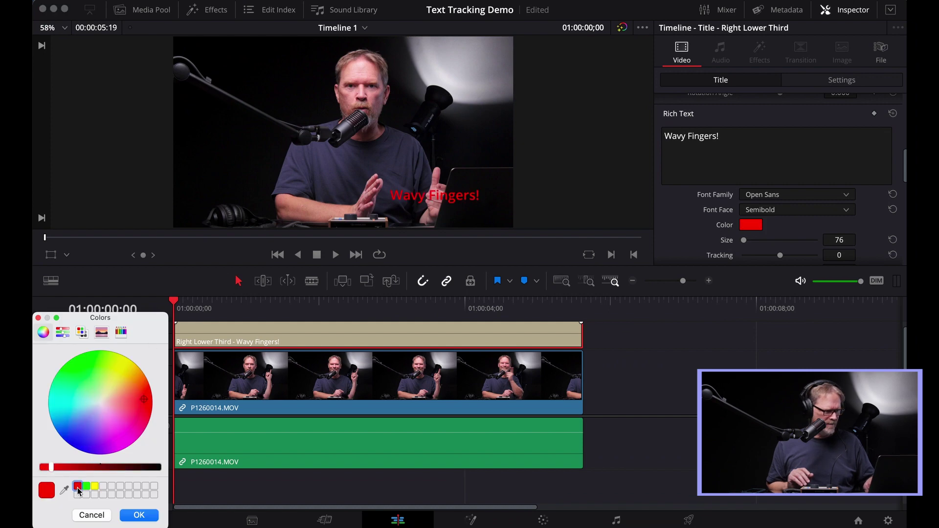
pyautogui.click(139, 515)
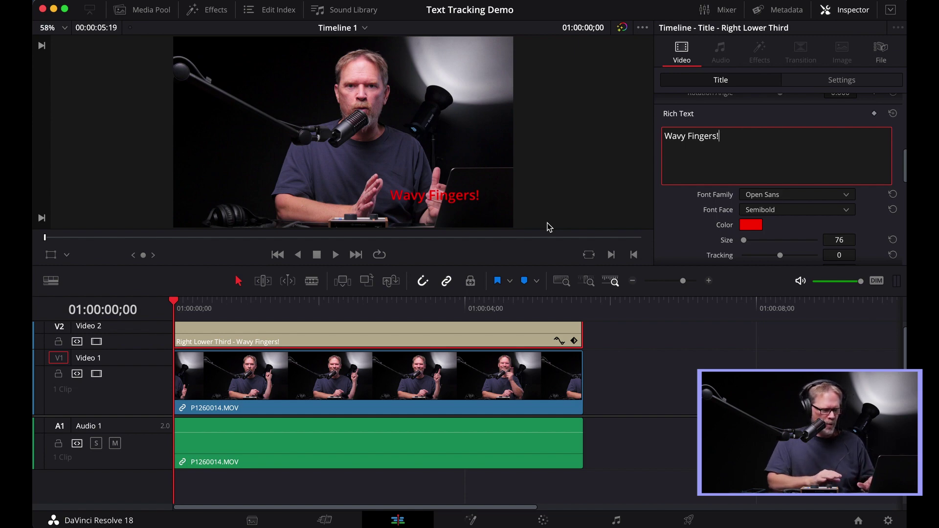
# Trim the title's start a few frames later on the timeline.
pyautogui.click(372, 341)
pyautogui.press('space')
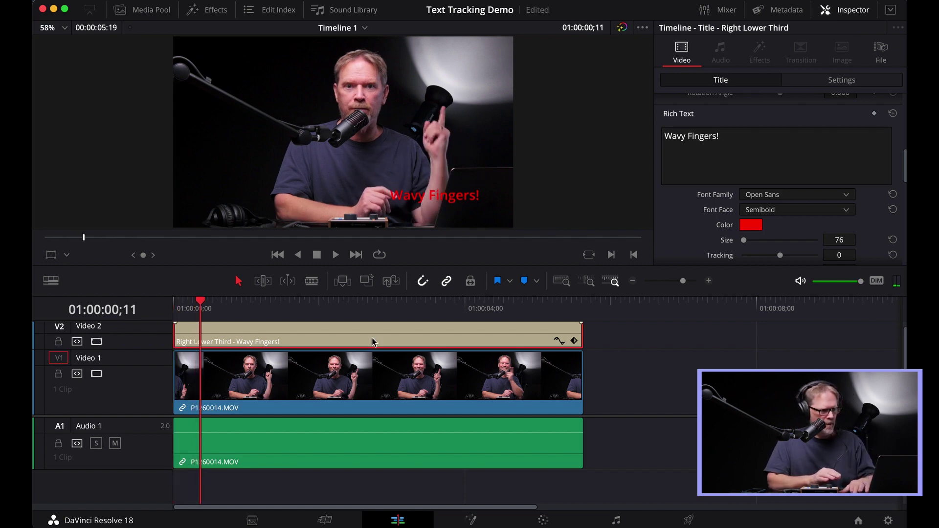
pyautogui.press('Right')
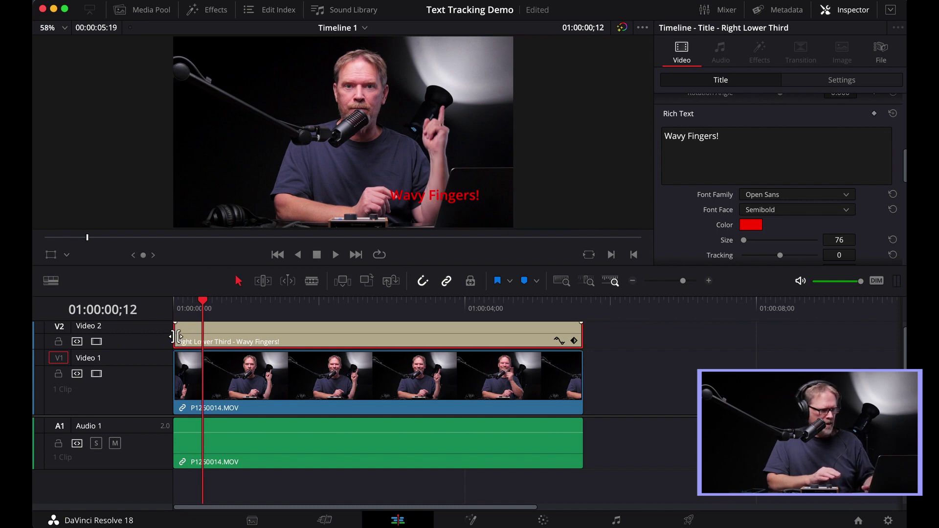
pyautogui.moveTo(176, 337); pyautogui.dragTo(207, 335)
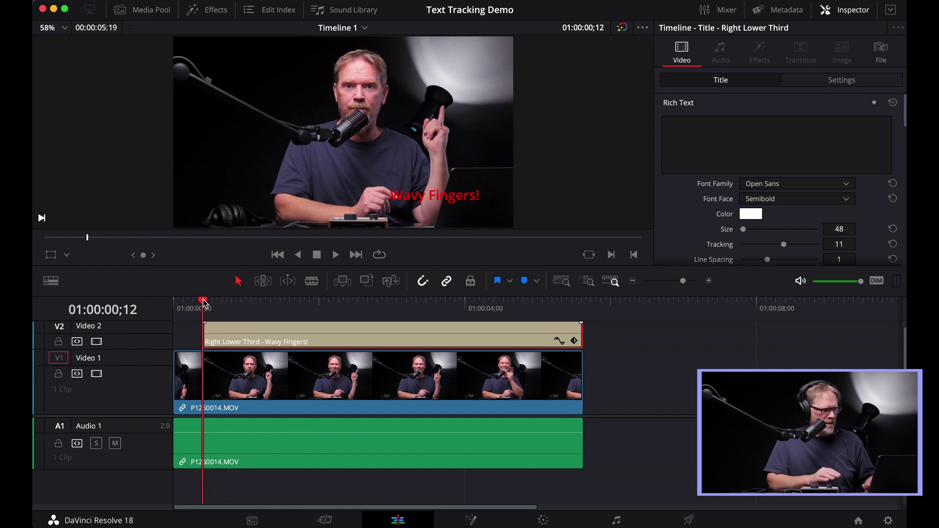
# Trim the title's end back to 01:00:04;15 and select the title clip.
pyautogui.press('space')
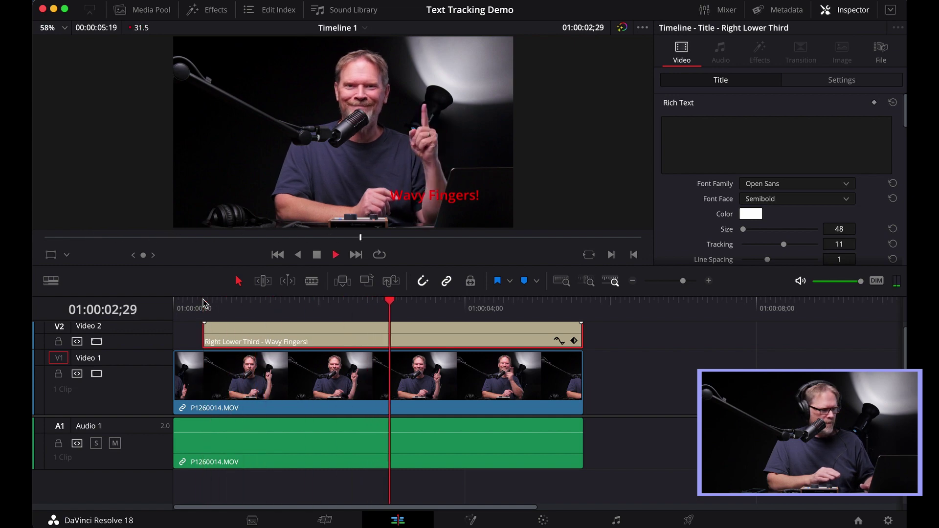
pyautogui.press('space')
pyautogui.press('Left')
pyautogui.press('Left')
pyautogui.press('Left')
pyautogui.press('Left')
pyautogui.press('Left')
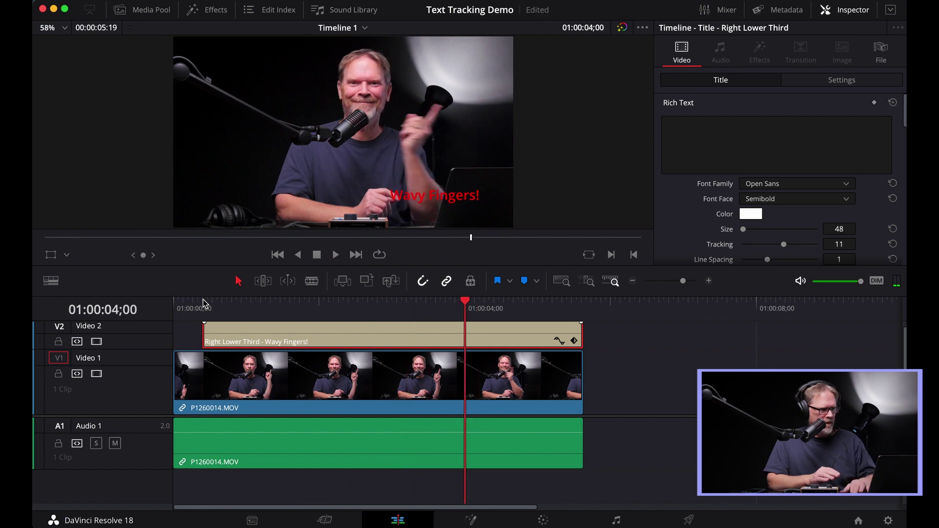
pyautogui.press('Right')
pyautogui.press('Right')
pyautogui.press('Right')
pyautogui.press('Right')
pyautogui.press('Right')
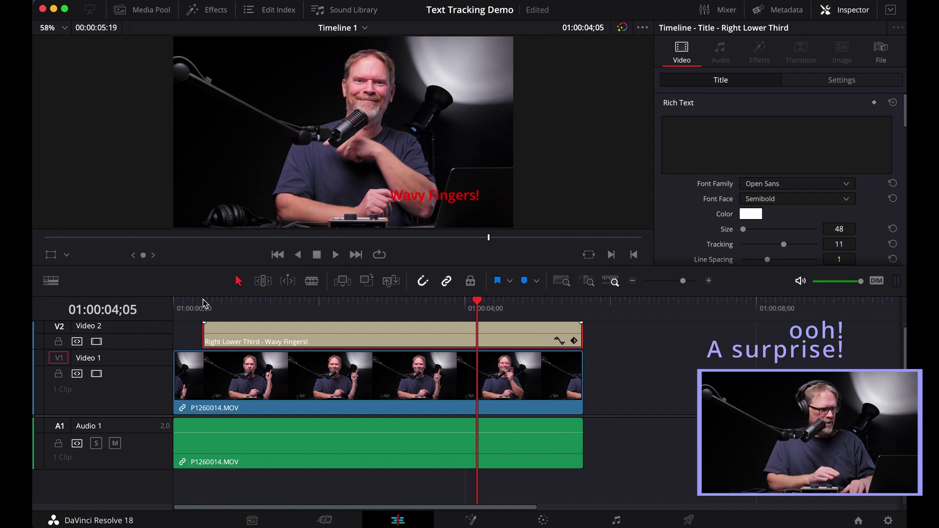
pyautogui.press('Right')
pyautogui.press('Right')
pyautogui.press('Right')
pyautogui.press('Right')
pyautogui.press('Right')
pyautogui.press('Right')
pyautogui.press('Right')
pyautogui.press('Right')
pyautogui.press('Right')
pyautogui.press('Right')
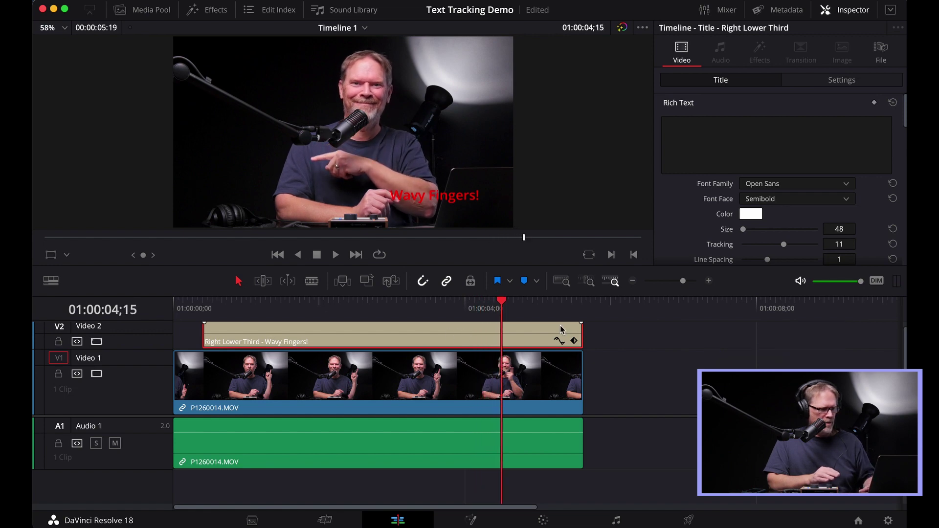
pyautogui.moveTo(575, 332); pyautogui.dragTo(500, 330)
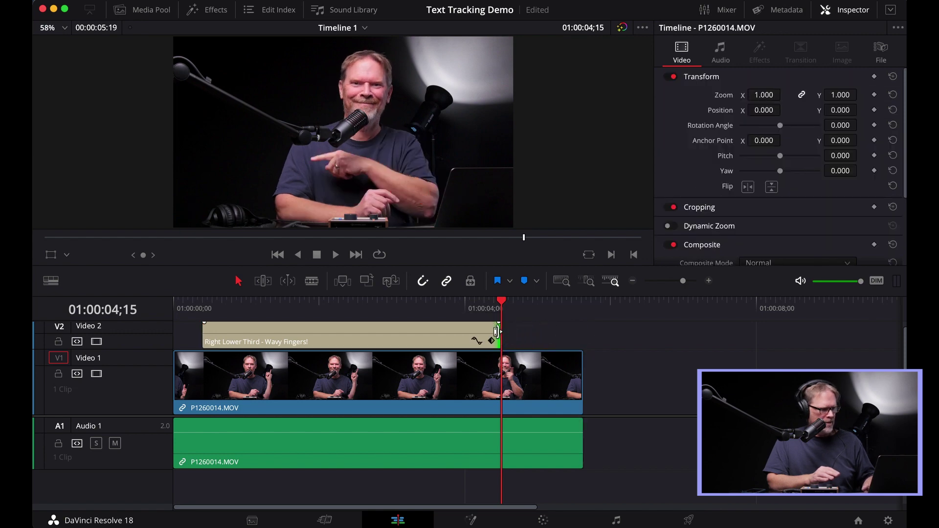
pyautogui.click(349, 338)
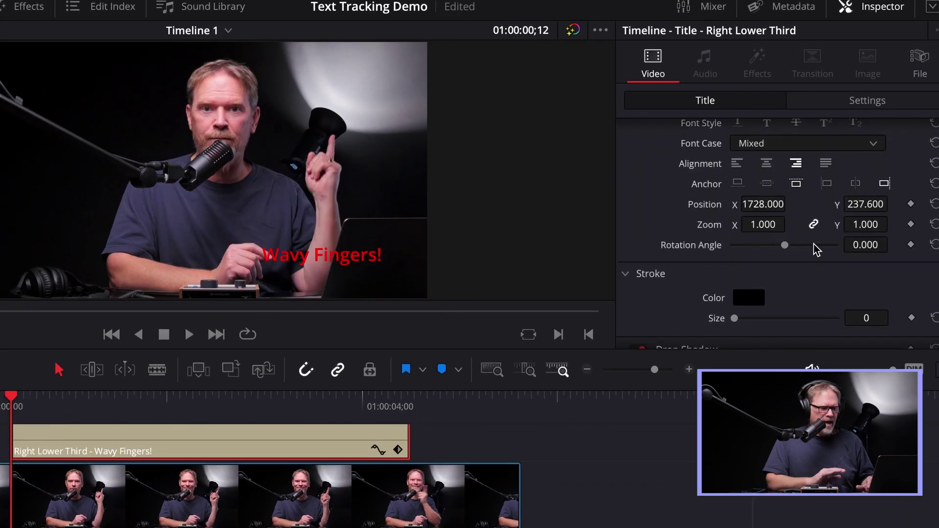
# Show the Inspector's Settings sub-tab with the title's Transform values (zoom 1.000, position 0.000).
pyautogui.scroll(-2, 804, 192)
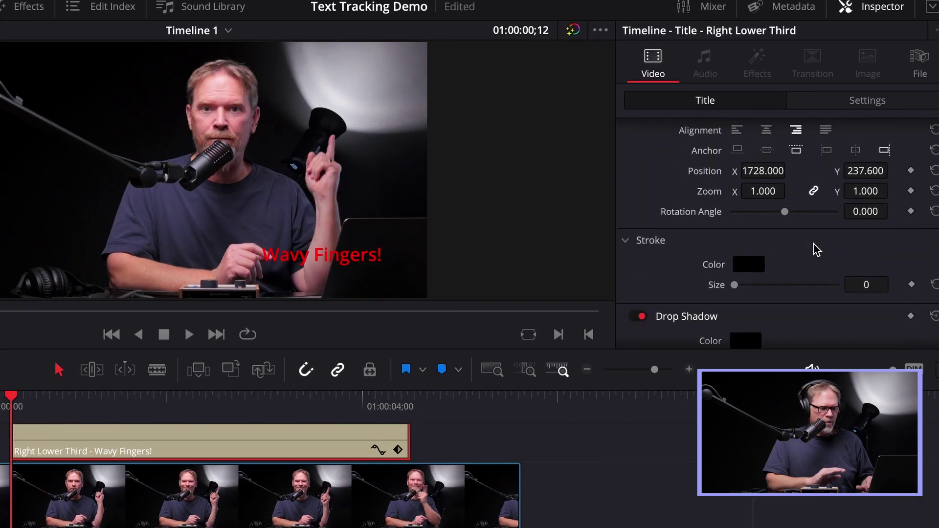
pyautogui.scroll(2, 804, 192)
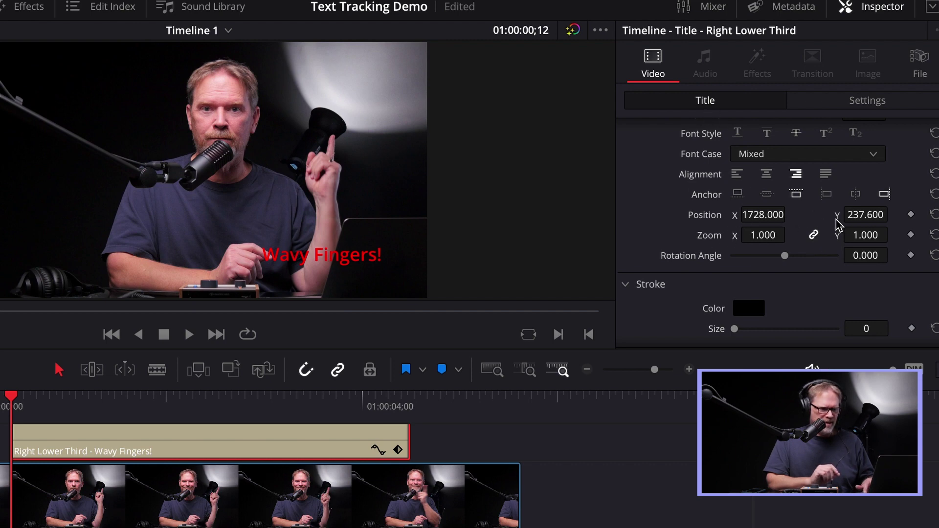
pyautogui.click(852, 104)
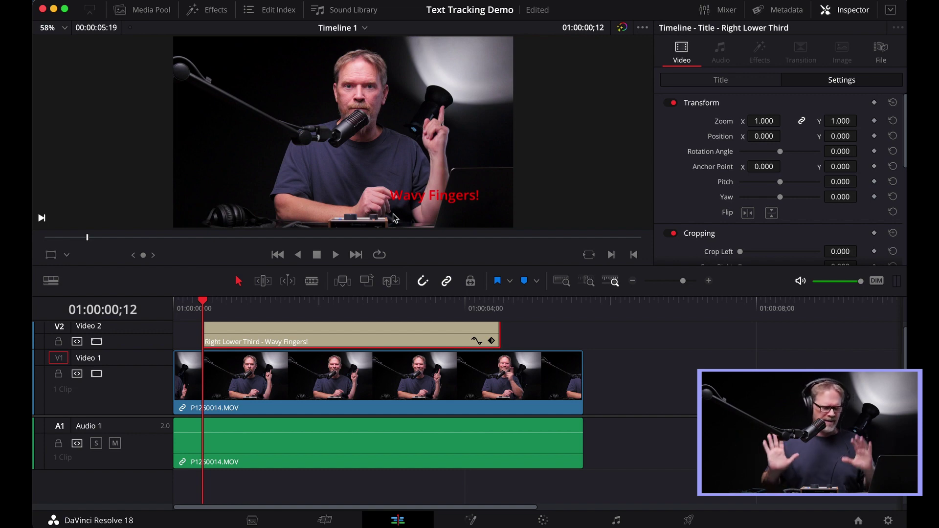
# Drag the title beside the raised fingertip (X -51.429, Y 552.000) and keyframe its Position.
pyautogui.click(51, 255)
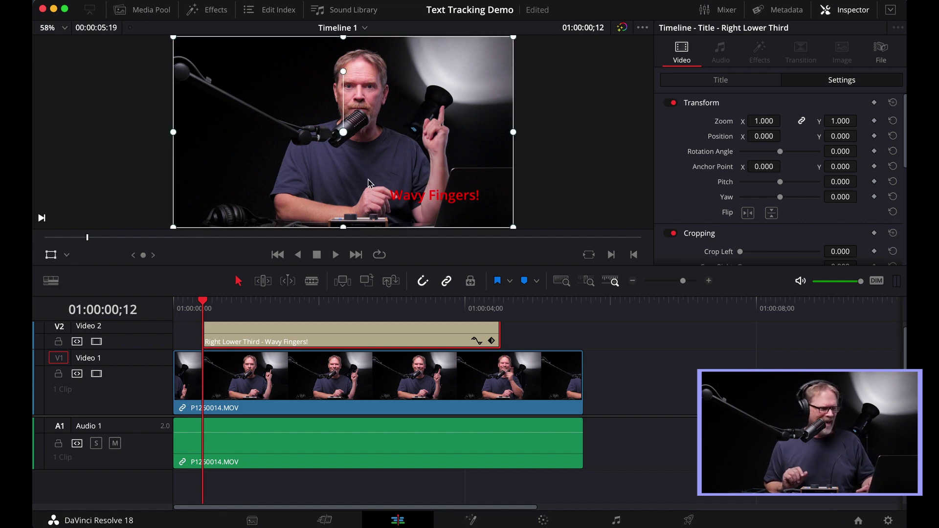
pyautogui.moveTo(371, 177)
pyautogui.mouseDown()
pyautogui.moveTo(365, 68)
pyautogui.moveTo(360, 77)
pyautogui.mouseUp()
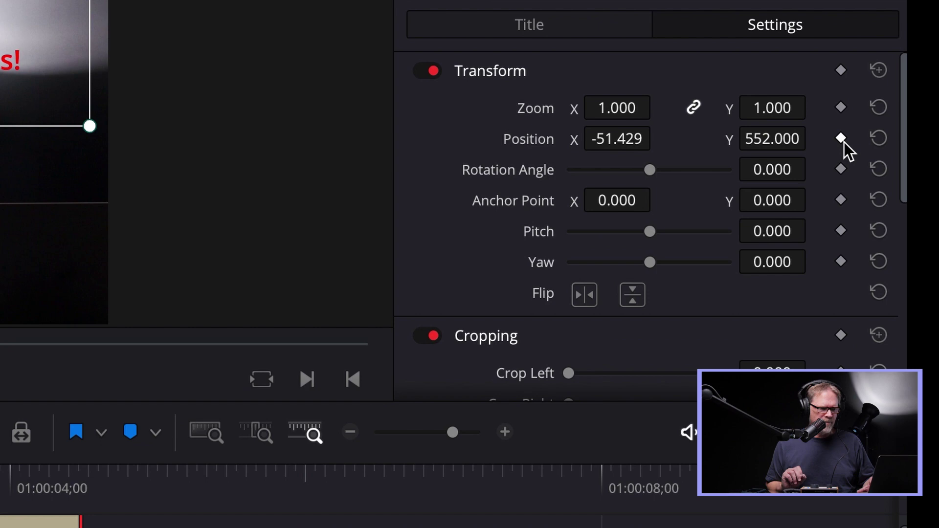
pyautogui.click(841, 139)
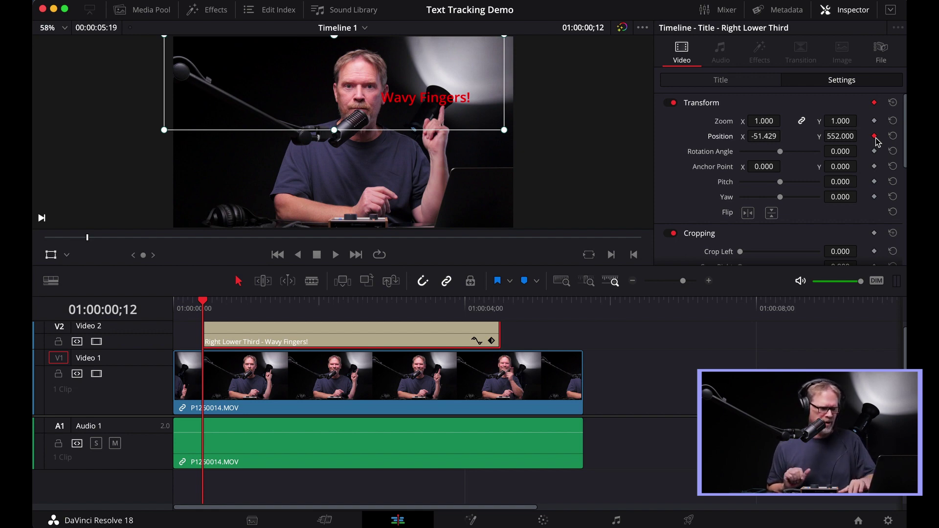
pyautogui.press('Right')
pyautogui.press('Right')
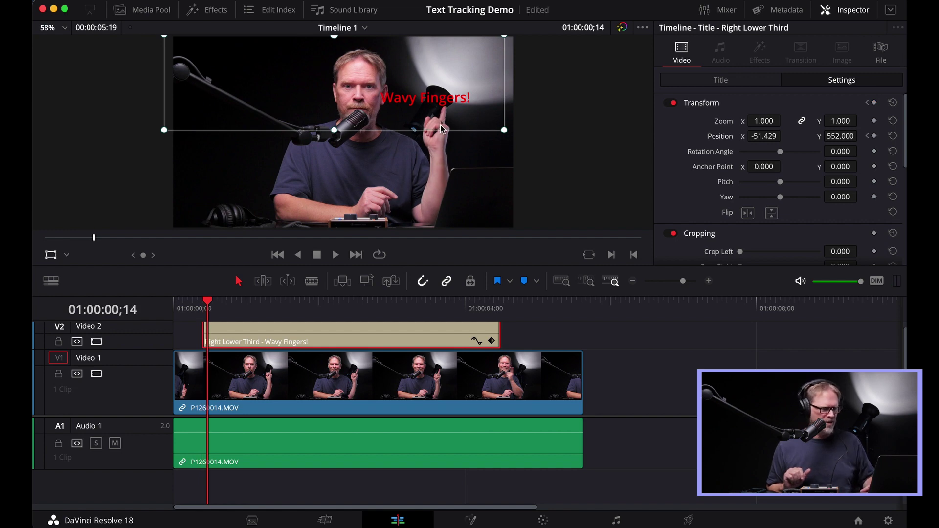
# Step forward frame by frame, dragging the title onto the fingertip to add Position keyframes.
pyautogui.click(400, 122)
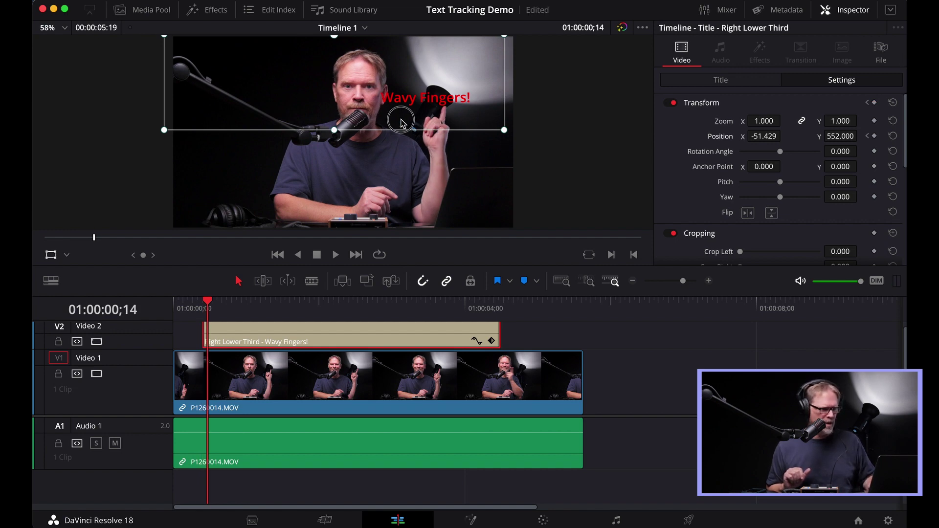
pyautogui.moveTo(400, 123); pyautogui.dragTo(387, 101)
pyautogui.press('Right')
pyautogui.press('Right')
pyautogui.press('Right')
pyautogui.press('Right')
pyautogui.press('Right')
pyautogui.press('Right')
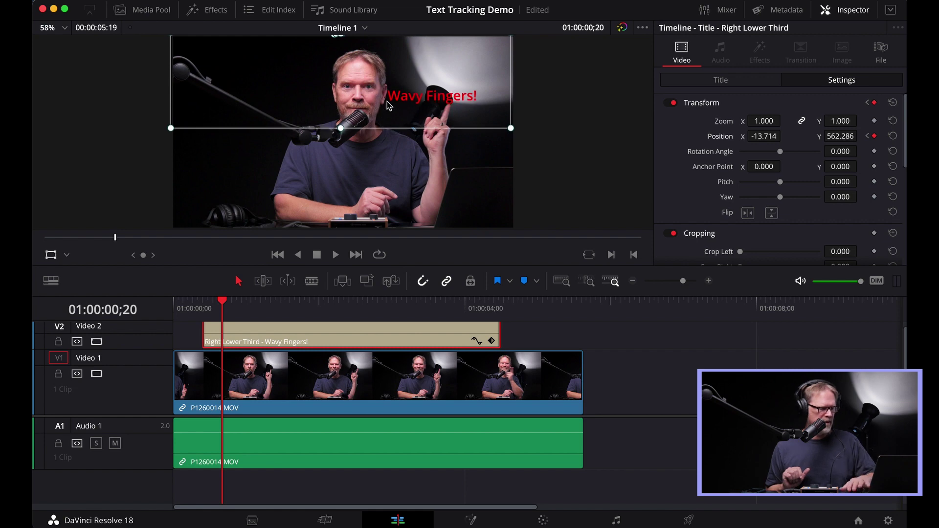
pyautogui.press('Right')
pyautogui.press('Right')
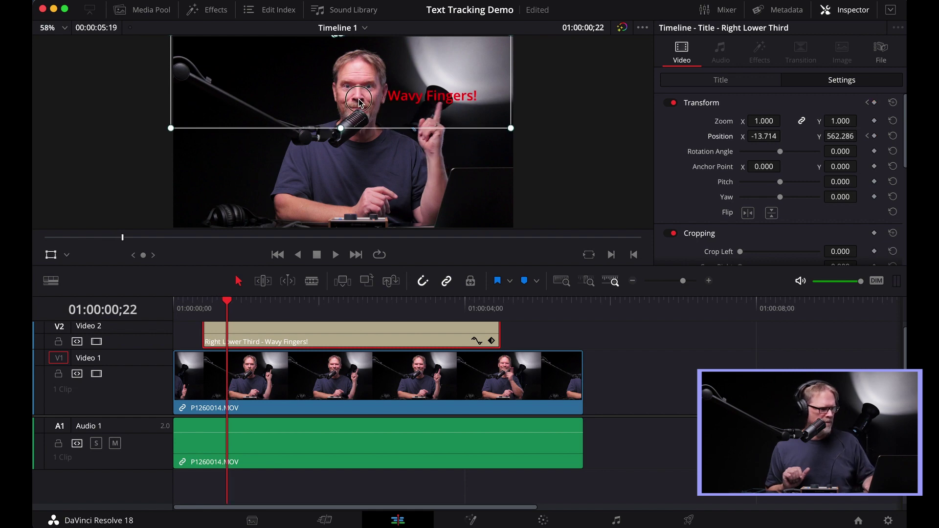
pyautogui.moveTo(360, 102); pyautogui.dragTo(349, 100)
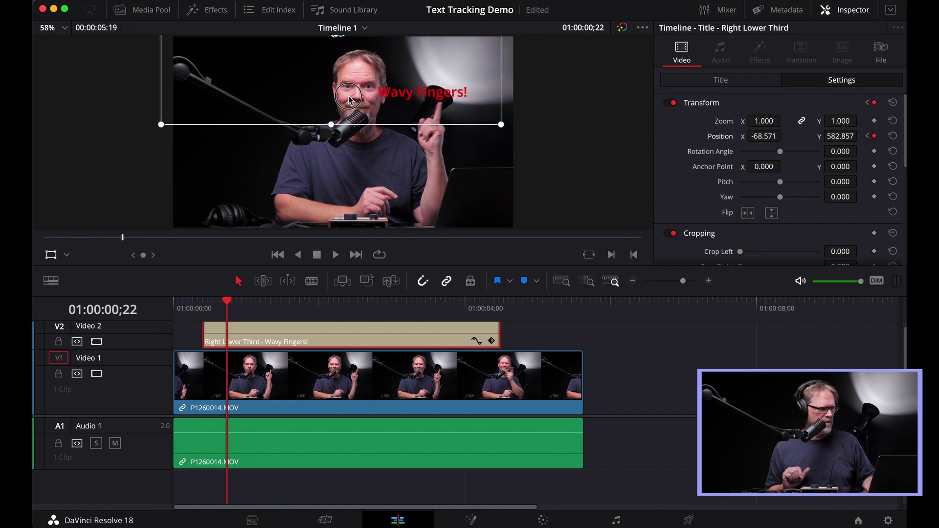
pyautogui.press('Right')
pyautogui.press('Right')
pyautogui.press('Right')
pyautogui.press('Right')
pyautogui.moveTo(349, 100); pyautogui.dragTo(364, 111)
pyautogui.press('Right')
pyautogui.press('Right')
pyautogui.press('Right')
pyautogui.press('Right')
pyautogui.press('Right')
pyautogui.press('Right')
pyautogui.press('Right')
pyautogui.press('Right')
pyautogui.press('Right')
pyautogui.press('Right')
pyautogui.press('Right')
pyautogui.press('Right')
pyautogui.press('Right')
pyautogui.press('Right')
pyautogui.press('Right')
pyautogui.press('Right')
pyautogui.press('Right')
pyautogui.press('Right')
pyautogui.press('Right')
pyautogui.press('Right')
pyautogui.press('Right')
pyautogui.press('Right')
pyautogui.press('Right')
pyautogui.press('Right')
pyautogui.press('Right')
pyautogui.press('Right')
pyautogui.press('Right')
pyautogui.press('Right')
pyautogui.press('Right')
pyautogui.press('Right')
pyautogui.press('Right')
pyautogui.press('Right')
pyautogui.press('Right')
pyautogui.press('Right')
pyautogui.press('Right')
pyautogui.press('Right')
pyautogui.press('Right')
pyautogui.press('Right')
pyautogui.press('Right')
pyautogui.press('Right')
pyautogui.press('Right')
pyautogui.press('Right')
pyautogui.press('Right')
pyautogui.press('Right')
pyautogui.press('Right')
pyautogui.press('Right')
pyautogui.press('Right')
pyautogui.press('Right')
pyautogui.press('Right')
pyautogui.press('Right')
pyautogui.press('Right')
pyautogui.press('Right')
pyautogui.press('Right')
pyautogui.press('Right')
pyautogui.press('Right')
pyautogui.press('Right')
pyautogui.press('Right')
pyautogui.press('Right')
pyautogui.press('Right')
pyautogui.press('Right')
pyautogui.press('Right')
pyautogui.press('Right')
pyautogui.press('Right')
pyautogui.press('Right')
pyautogui.press('Right')
pyautogui.press('Right')
pyautogui.press('Right')
pyautogui.press('Right')
pyautogui.press('Right')
pyautogui.press('Right')
pyautogui.press('Right')
pyautogui.press('Right')
pyautogui.press('Right')
pyautogui.press('Right')
pyautogui.press('Right')
pyautogui.press('Right')
pyautogui.press('Right')
pyautogui.press('Right')
pyautogui.press('Right')
pyautogui.press('Right')
pyautogui.press('Right')
pyautogui.press('Right')
pyautogui.press('Right')
pyautogui.press('Right')
pyautogui.press('Right')
pyautogui.press('Right')
pyautogui.press('Right')
pyautogui.press('Right')
pyautogui.press('Right')
pyautogui.press('Right')
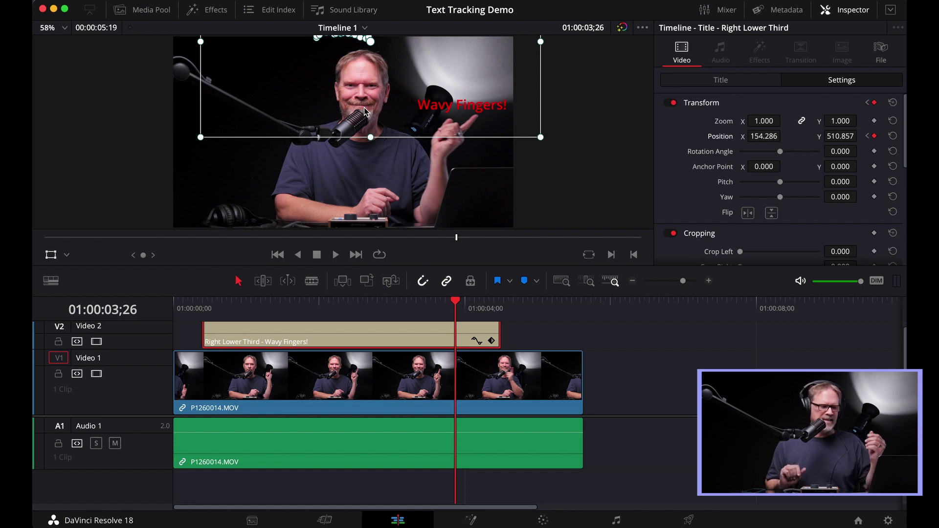
pyautogui.press('Right')
# Track the title left until it exits frame at X -1882.286, then scrub back to 01:00:00;12.
pyautogui.moveTo(364, 111); pyautogui.dragTo(151, 95)
pyautogui.press('Right')
pyautogui.press('Right')
pyautogui.press('Right')
pyautogui.press('Right')
pyautogui.press('Right')
pyautogui.press('Right')
pyautogui.press('Right')
pyautogui.moveTo(221, 94); pyautogui.dragTo(147, 84)
pyautogui.press('Right')
pyautogui.press('Right')
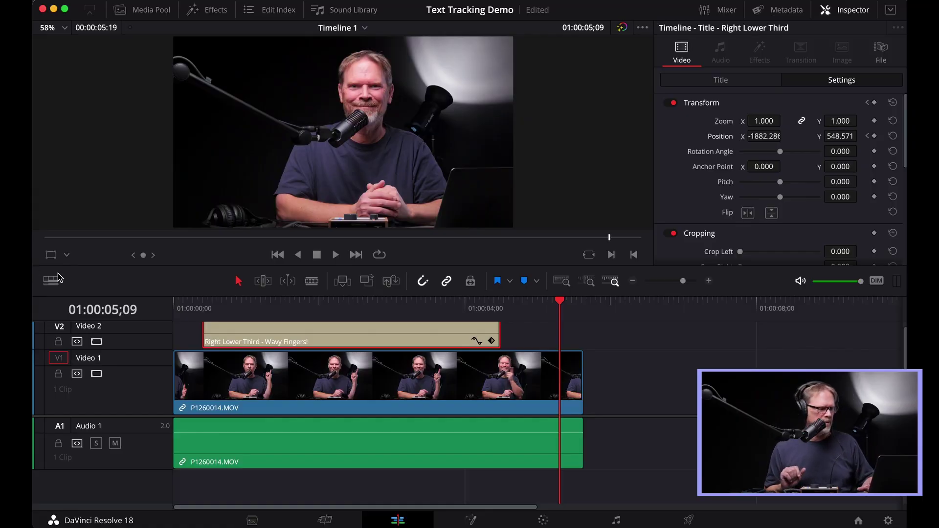
pyautogui.moveTo(564, 306); pyautogui.dragTo(207, 303)
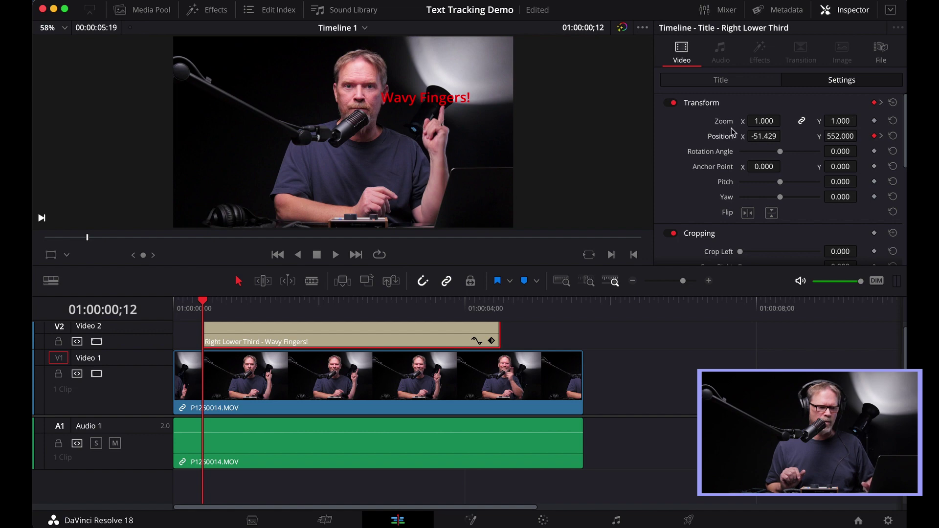
# Raise the title text to position X 1883.000, Y 414.600, then play back the animation.
pyautogui.click(727, 84)
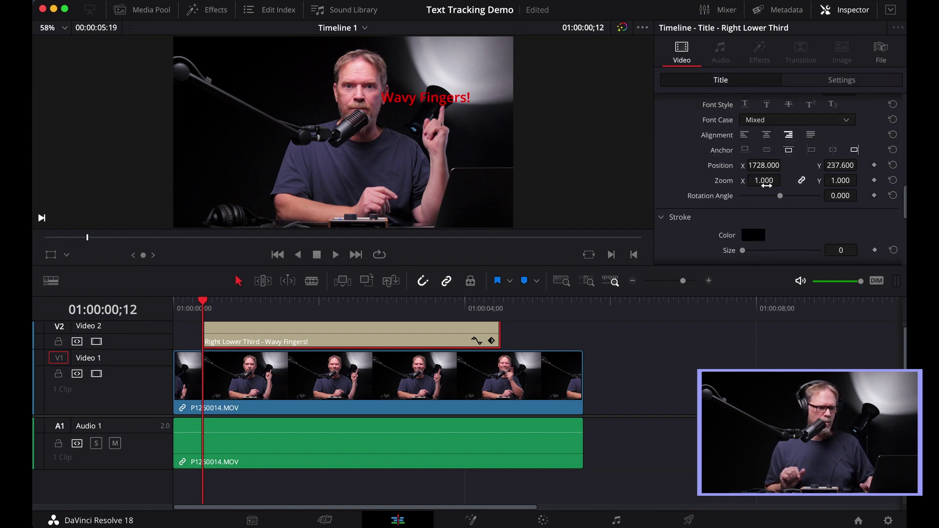
pyautogui.scroll(-2, 766, 185)
pyautogui.scroll(6, 766, 185)
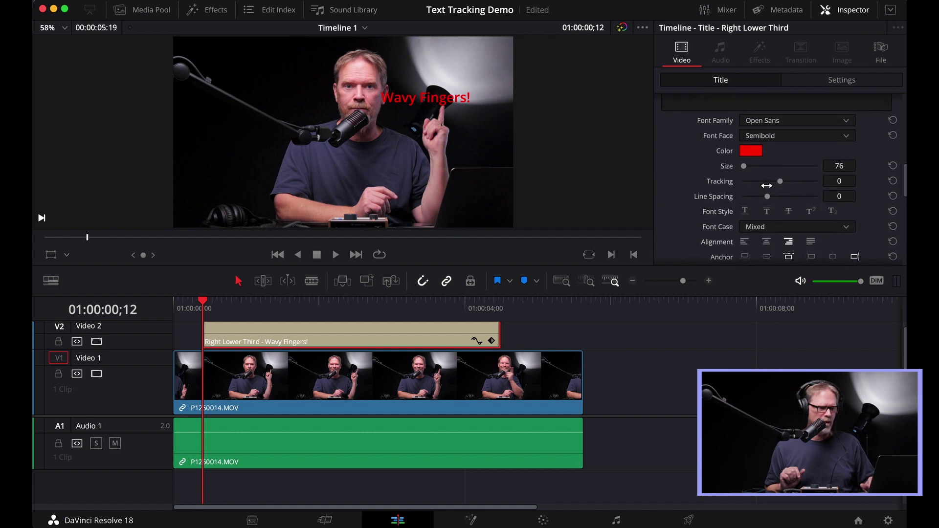
pyautogui.scroll(-5, 766, 185)
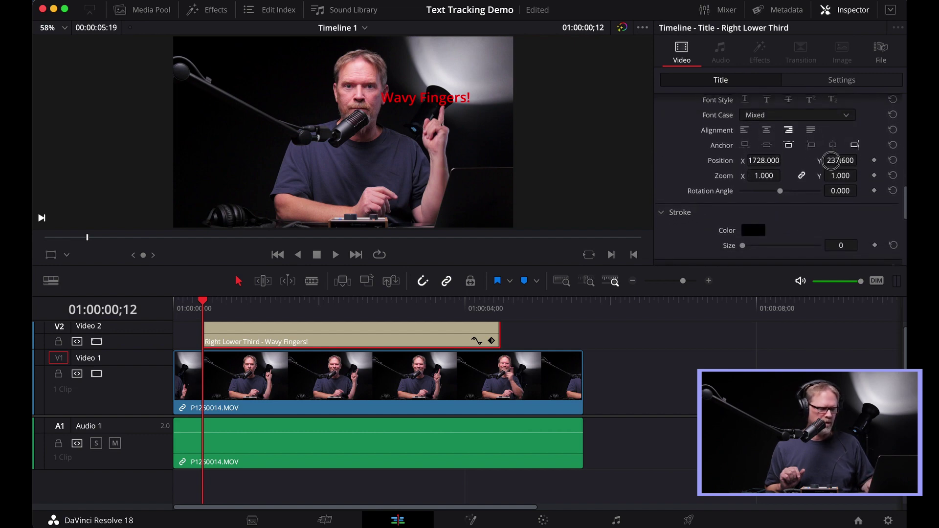
pyautogui.moveTo(831, 161)
pyautogui.mouseDown()
pyautogui.moveTo(865, 154)
pyautogui.moveTo(464, 253)
pyautogui.moveTo(512, 252)
pyautogui.mouseUp()
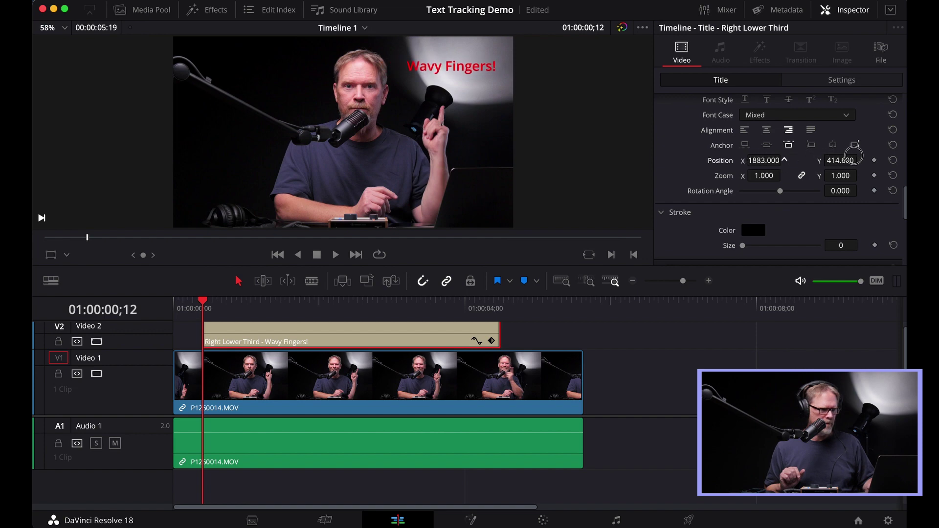
pyautogui.press('space')
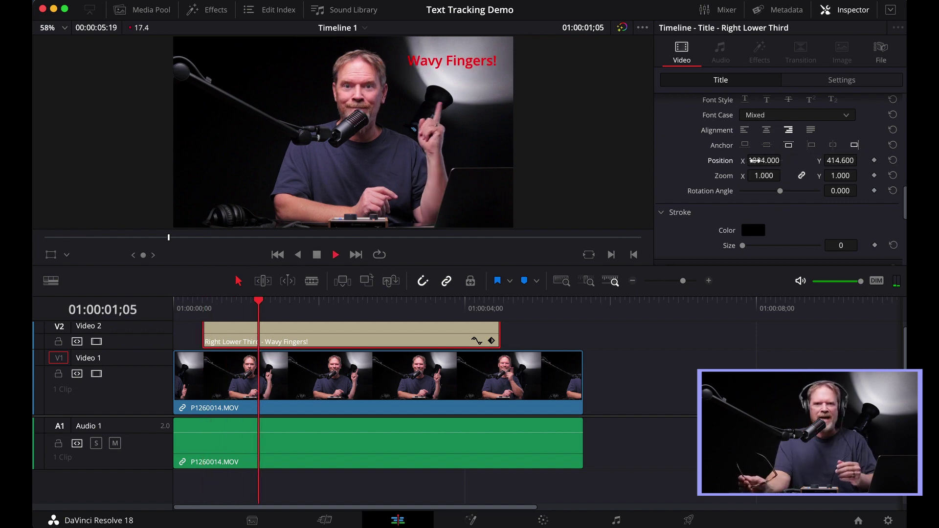